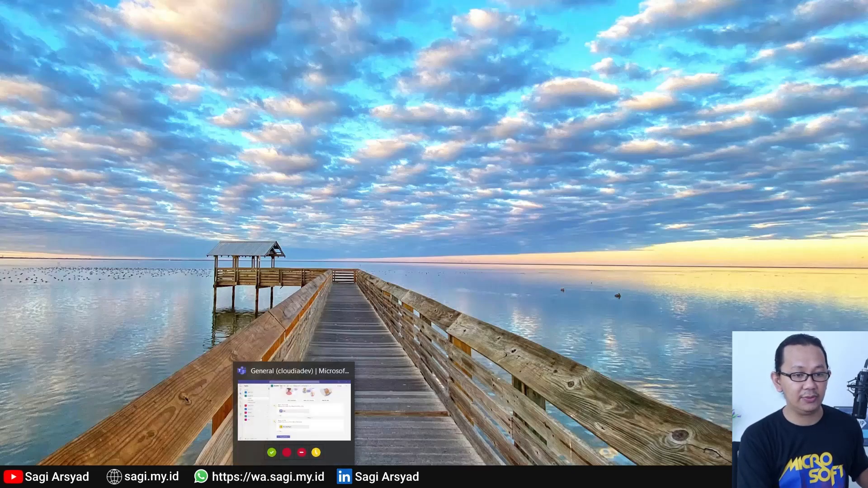
Step: Switch to Microsoft Teams and open the Approvals app by searching the added apps for "approv"
left_click(295, 477)
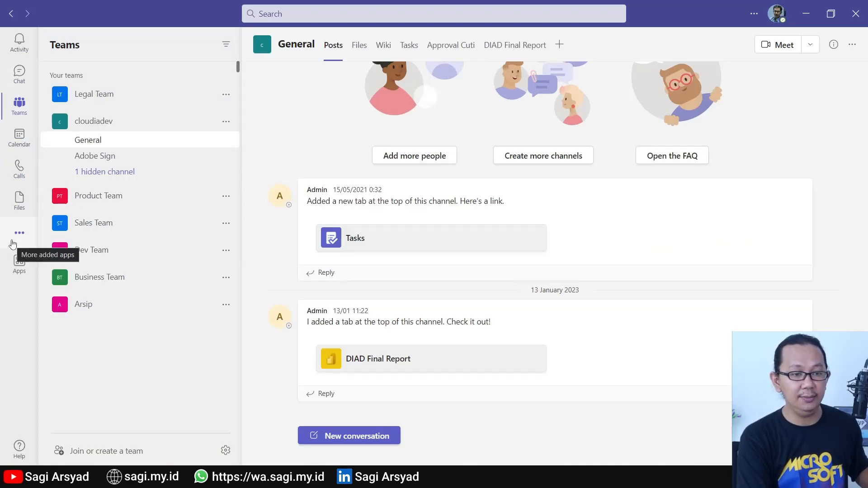
left_click(13, 241)
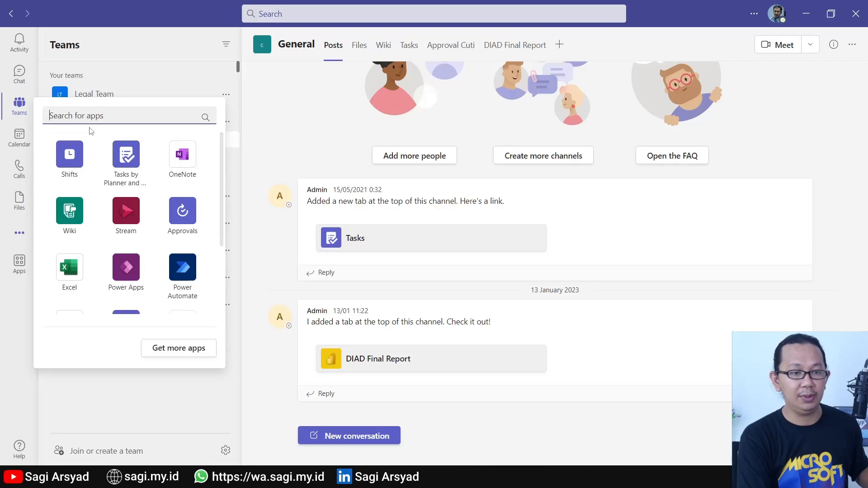
type("approv")
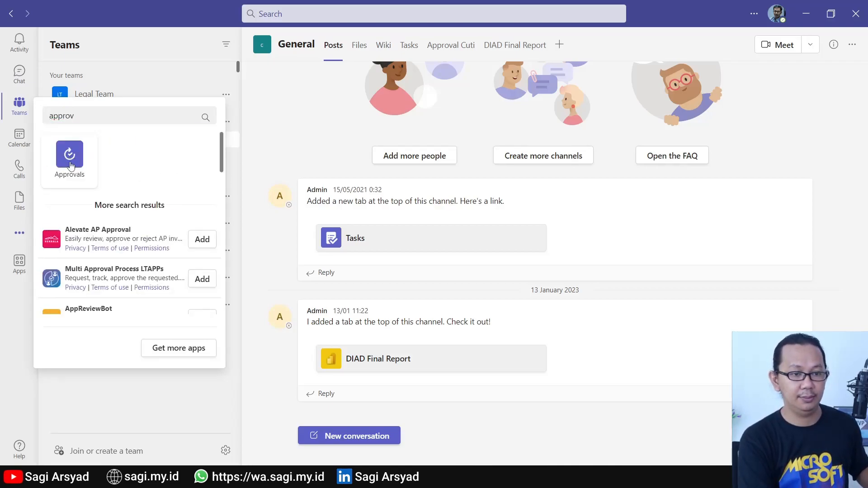
left_click(70, 166)
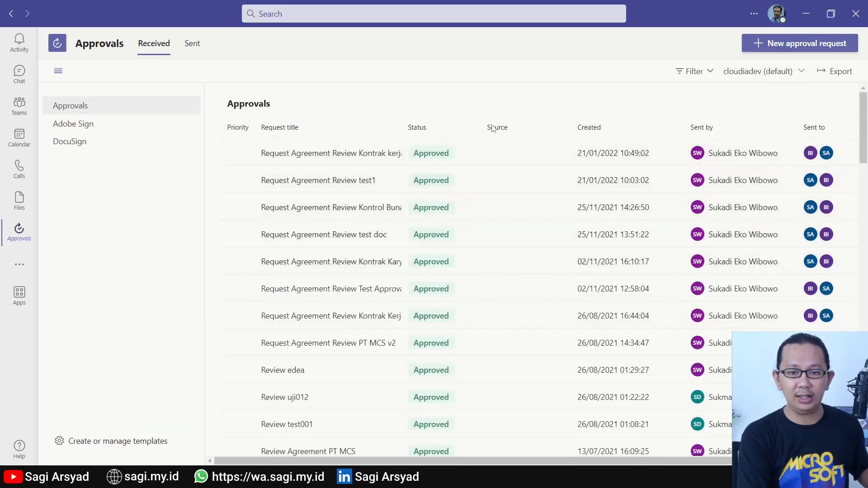
Step: Start a new Basic approval request and name it "Request Approval Dokumen Tutorial"
left_click(764, 48)
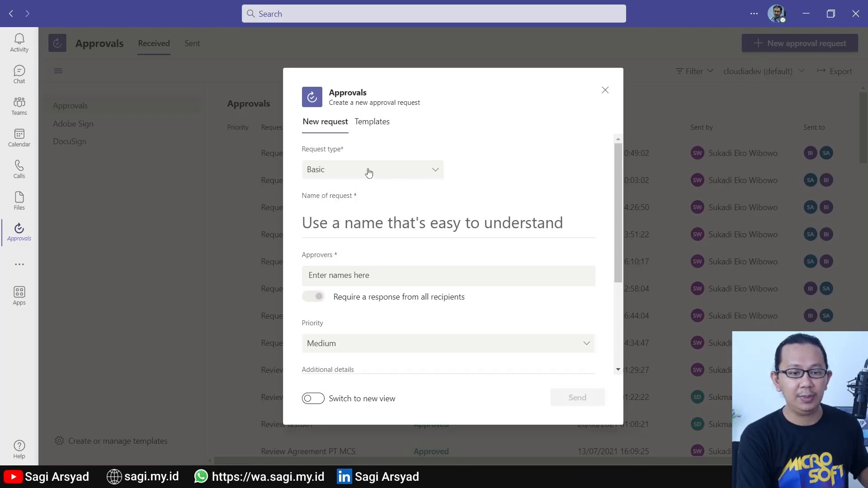
scroll(342, 200, "down", 1)
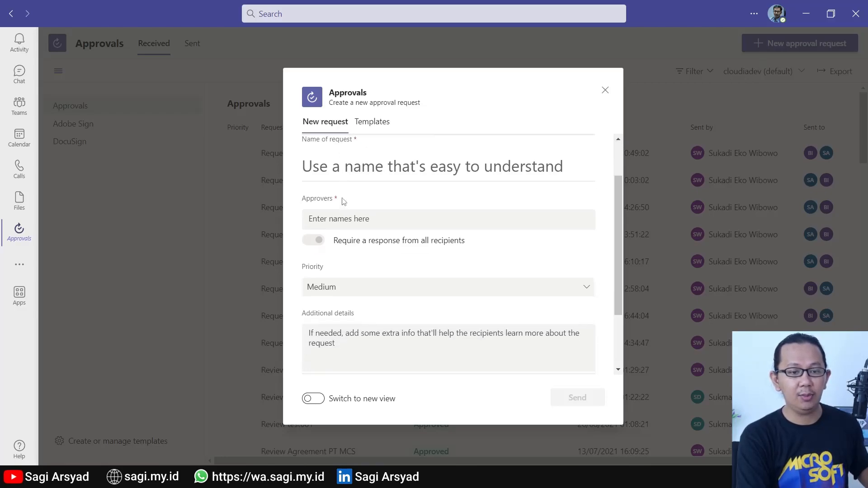
scroll(344, 181, "up", 1)
left_click(344, 211)
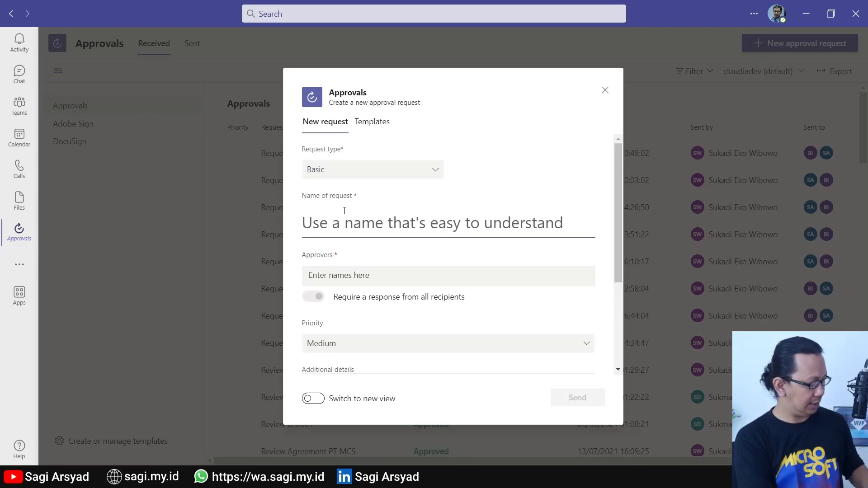
type("Request Approval Dokumen Tutorial")
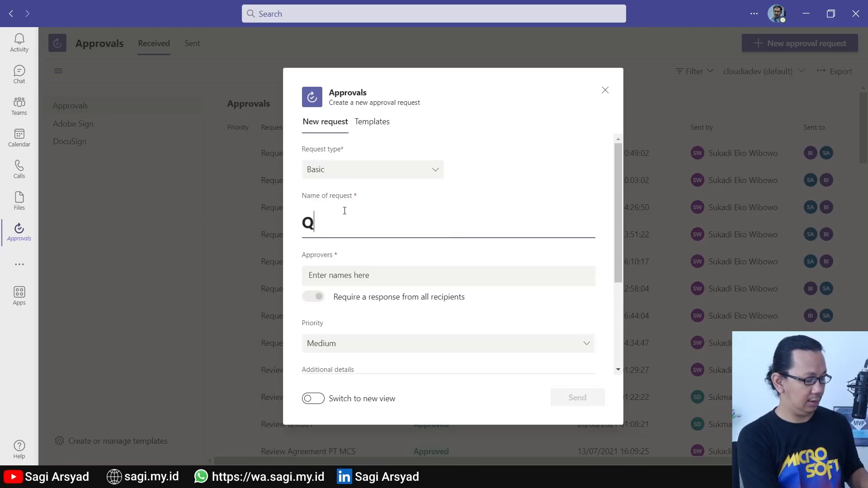
Step: Add the two approvers to the request and turn off requiring a response from all recipients
scroll(345, 211, "down", 1)
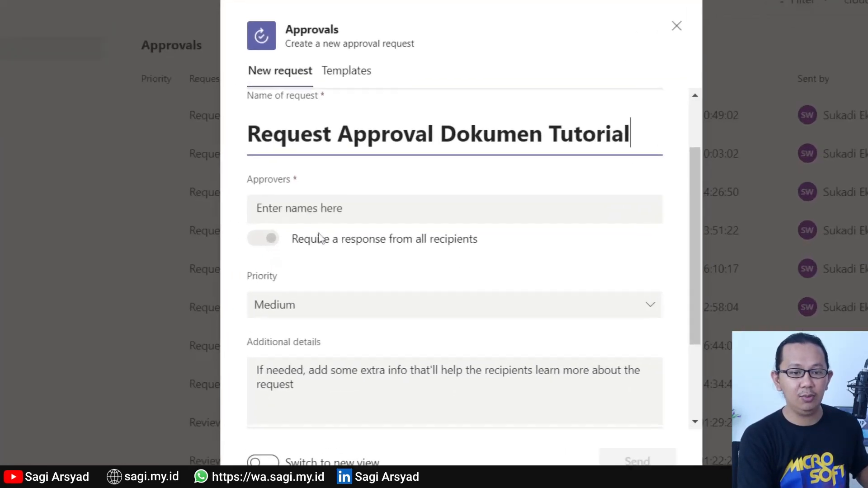
left_click(374, 277)
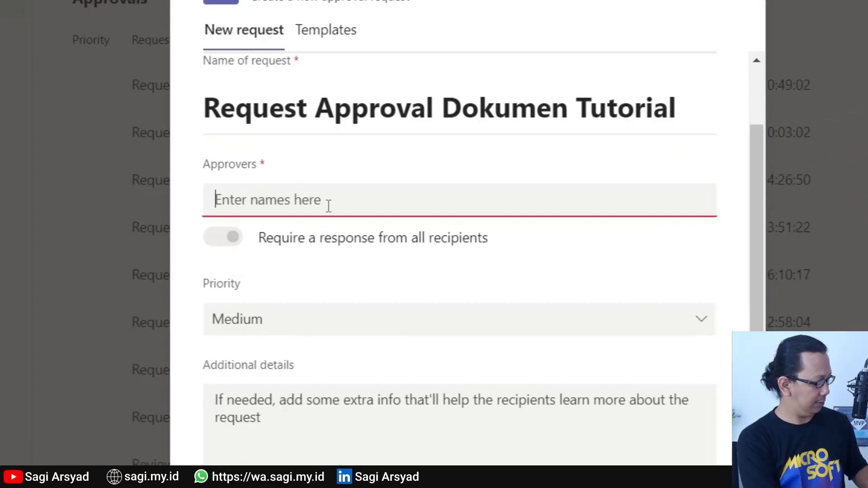
type("iwan")
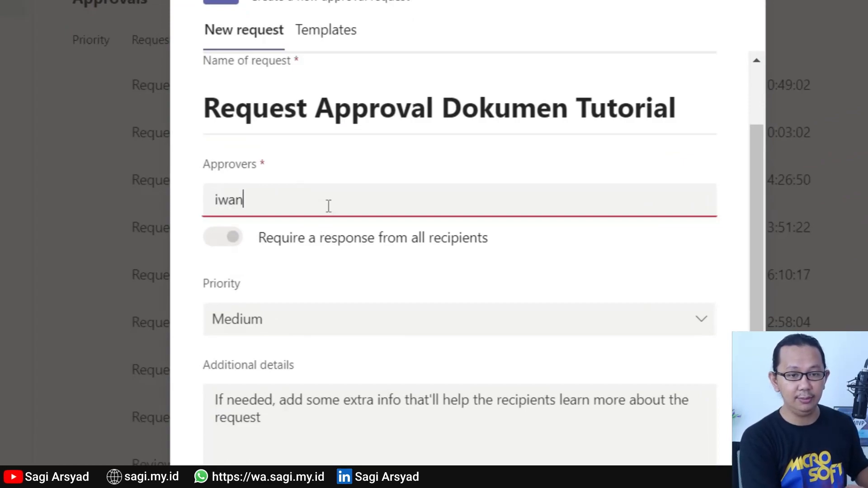
left_click(319, 278)
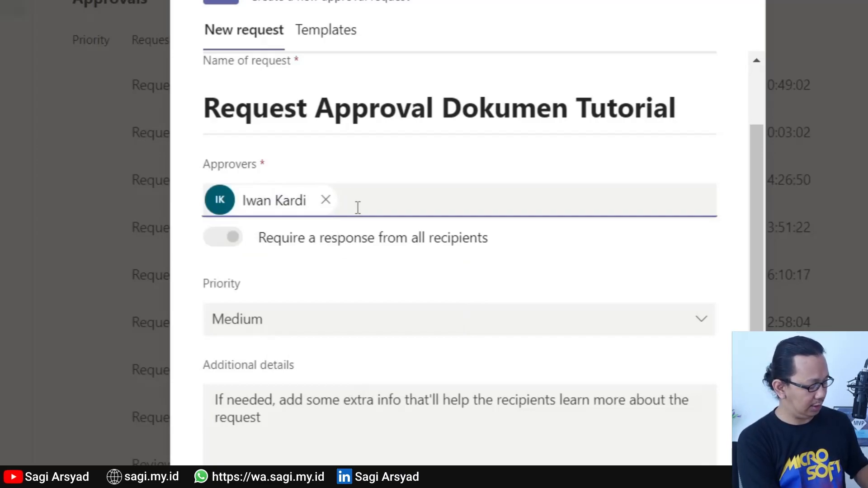
type("putr")
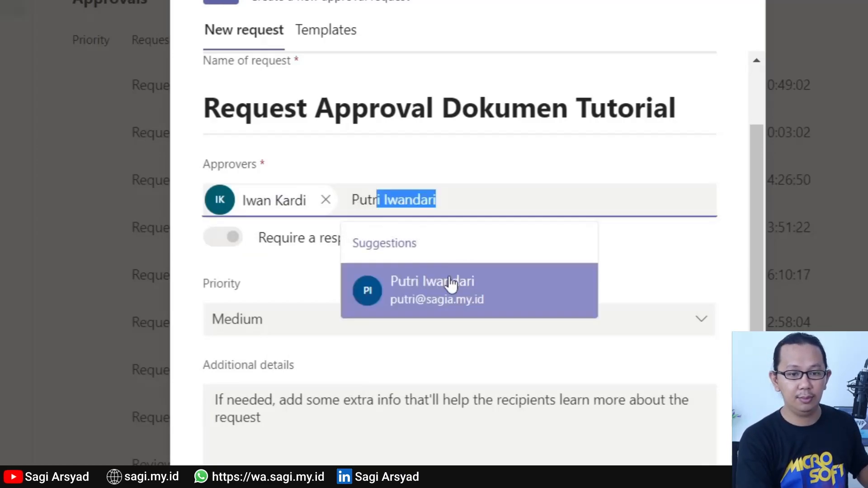
left_click(450, 283)
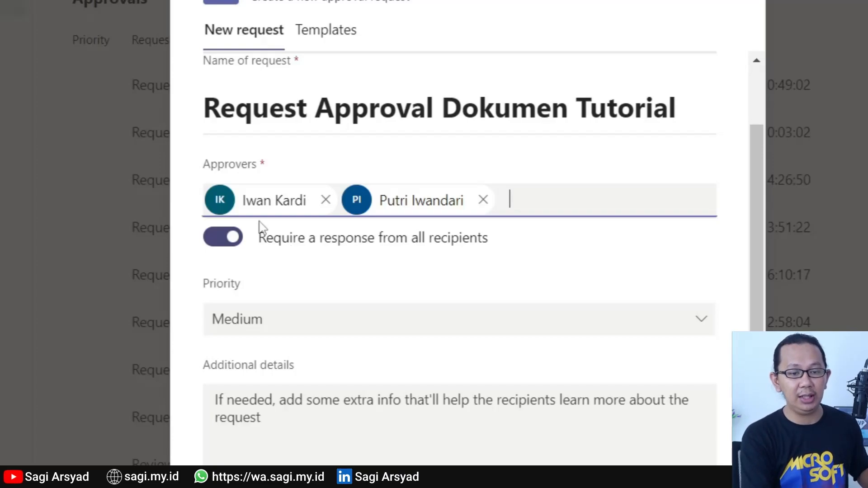
left_click(223, 238)
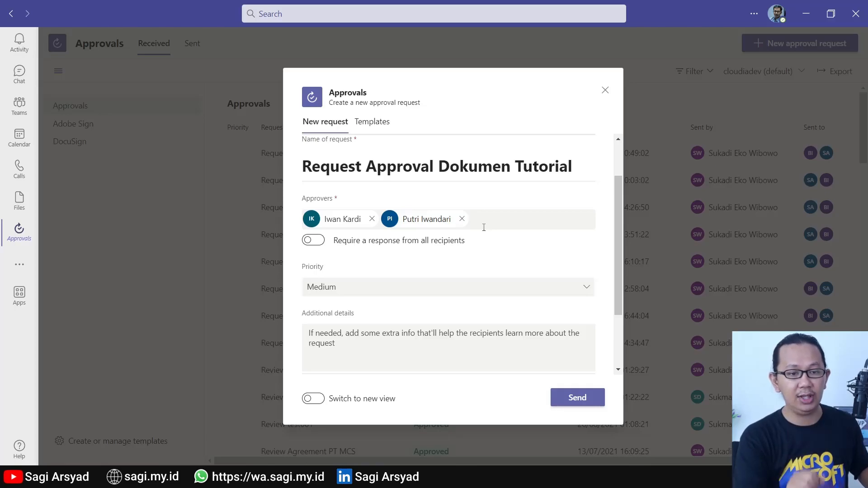
Step: Attach the file tutoria-barul.pdf from the computer to the approval request
scroll(480, 244, "down", 1)
left_click(416, 293)
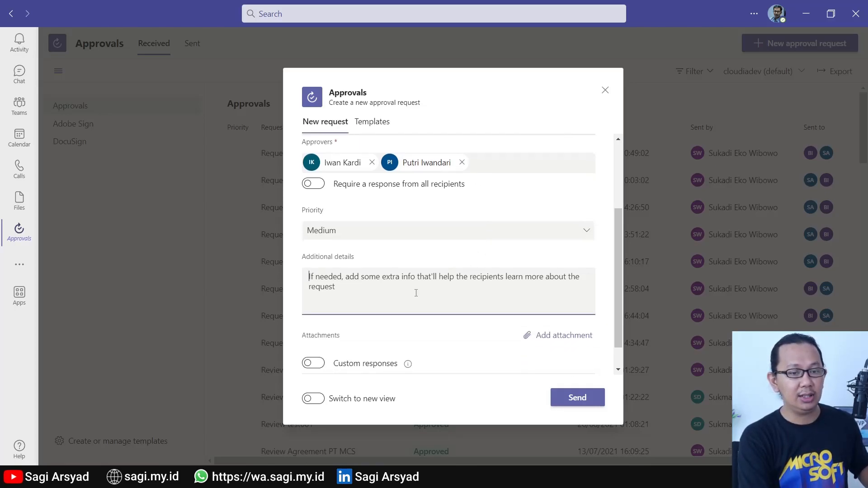
left_click(576, 340)
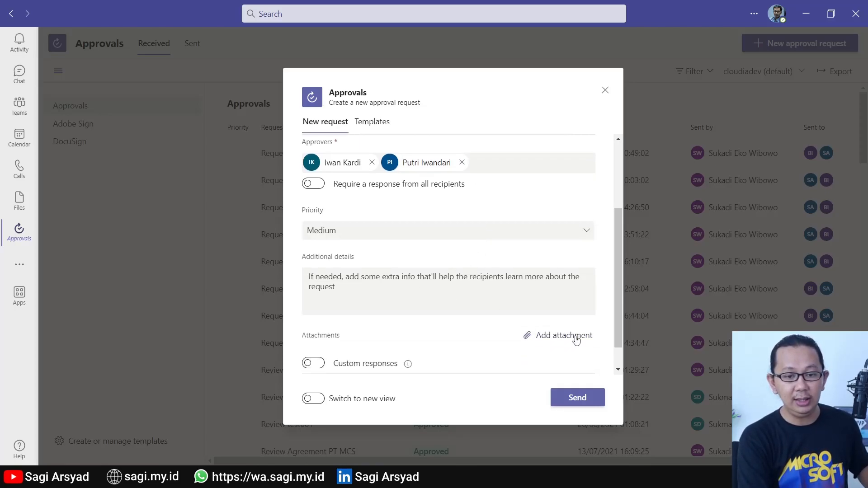
left_click(574, 337)
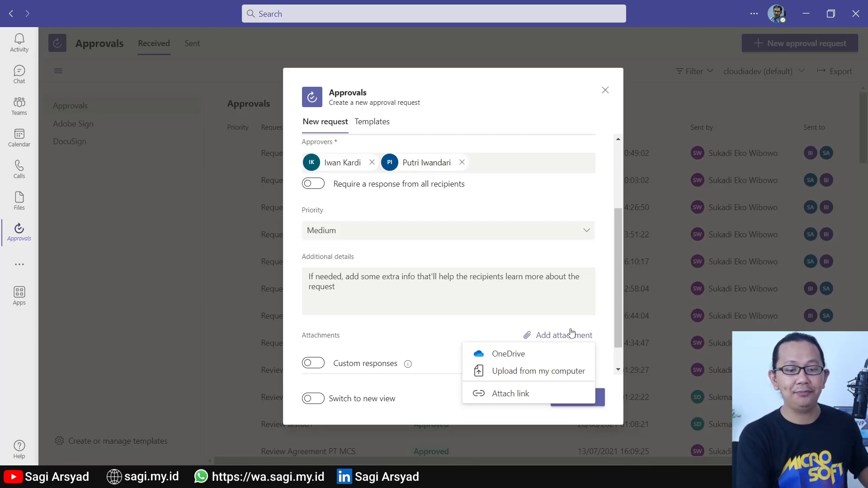
left_click(561, 372)
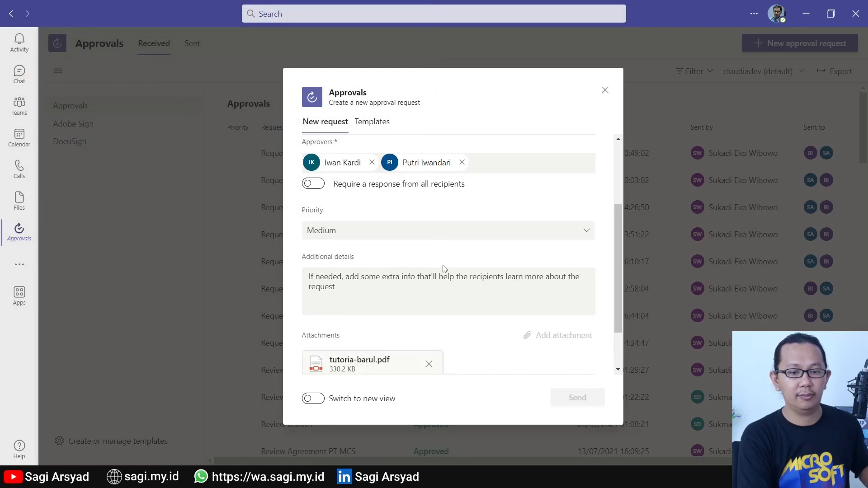
Step: Enter "Draft Dokumen Tutorial untuk dikirim ke customer" as the request's additional details
scroll(443, 268, "down", 2)
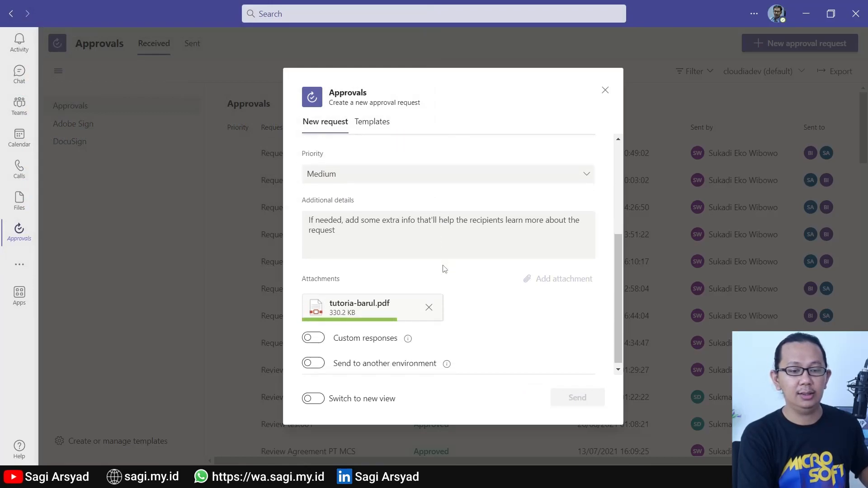
scroll(443, 268, "up", 2)
left_click(379, 296)
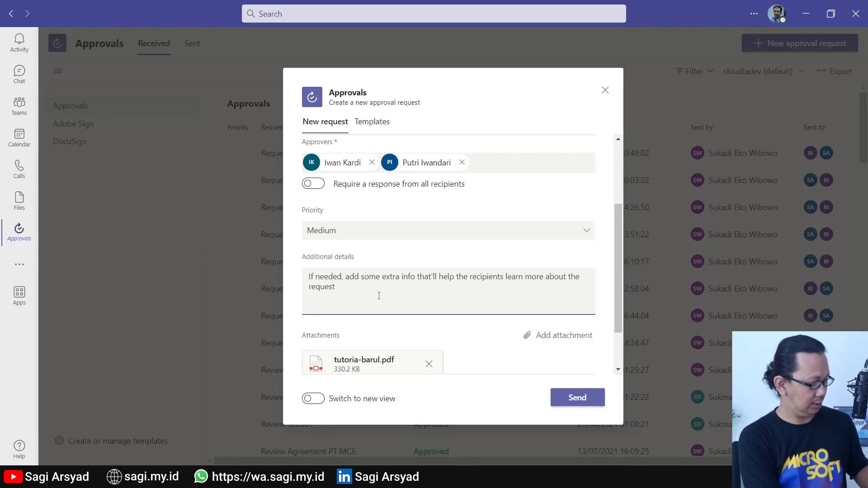
type("Draft")
type("Dokumen Tutorial untuk dikirim ke customer")
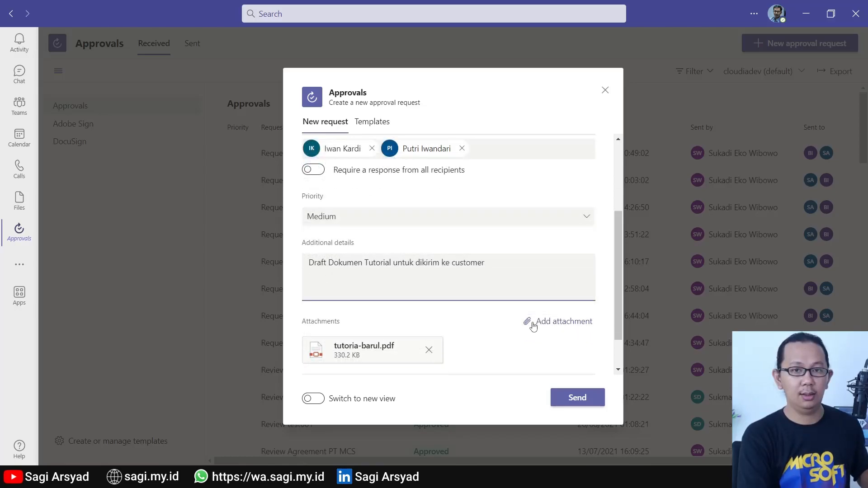
Step: Send the approval request and open it from the sent approvals list
left_click(577, 398)
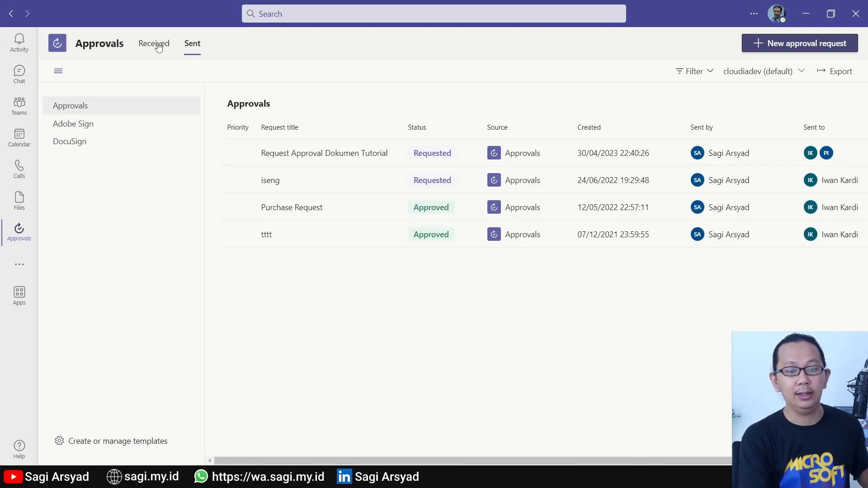
left_click(329, 152)
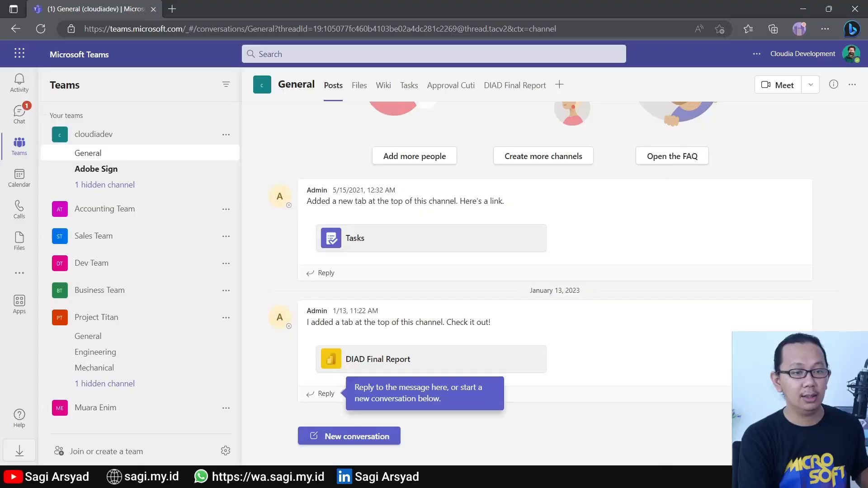
Step: In the approver's Teams session in the browser, view the request from the activity feed and show the received requests in Approvals
left_click(19, 86)
left_click(115, 144)
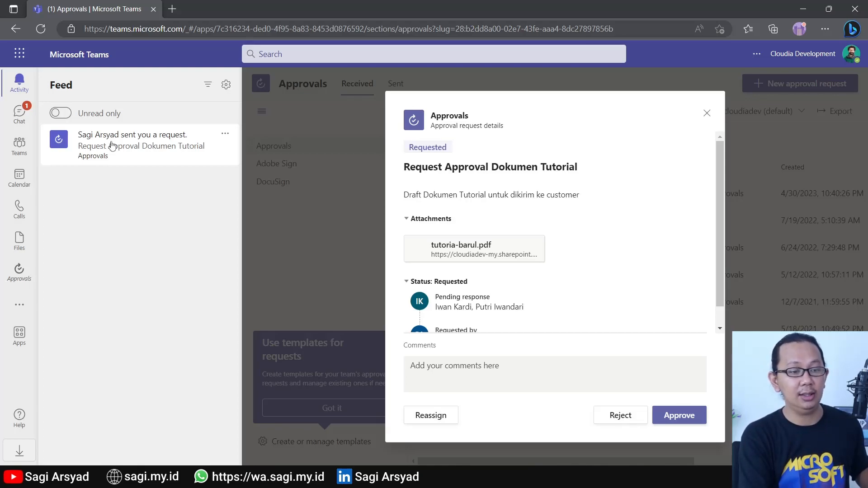
left_click(26, 283)
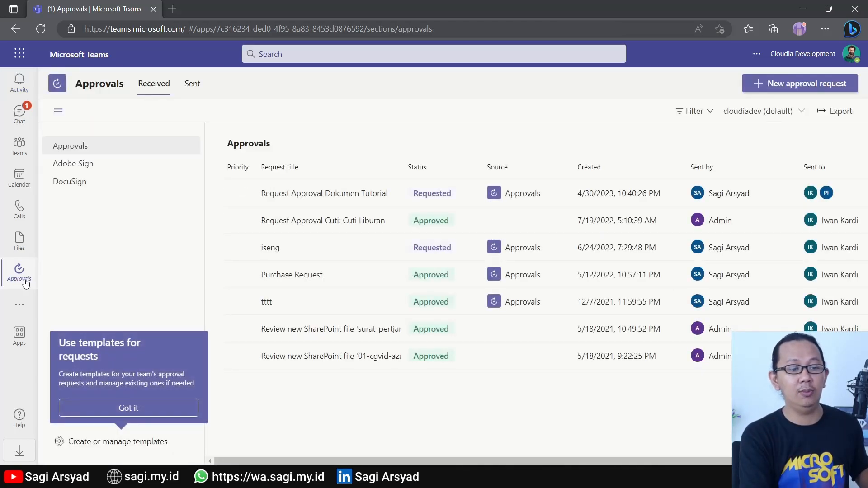
left_click(18, 312)
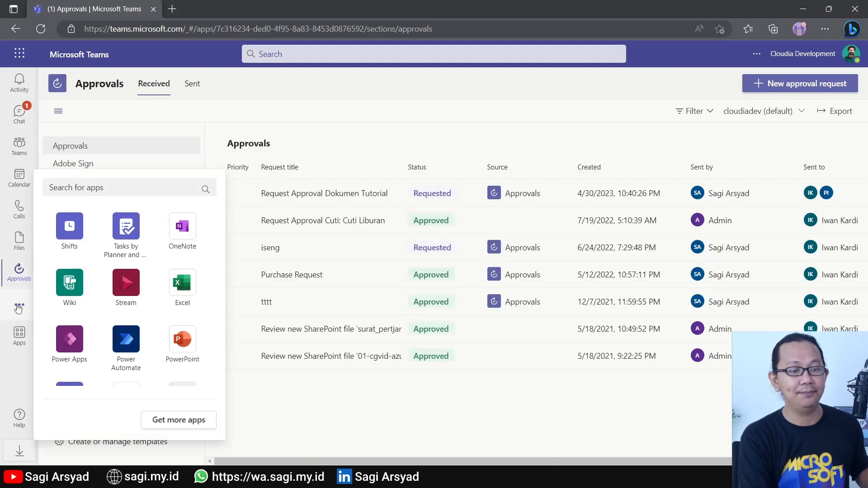
left_click(18, 283)
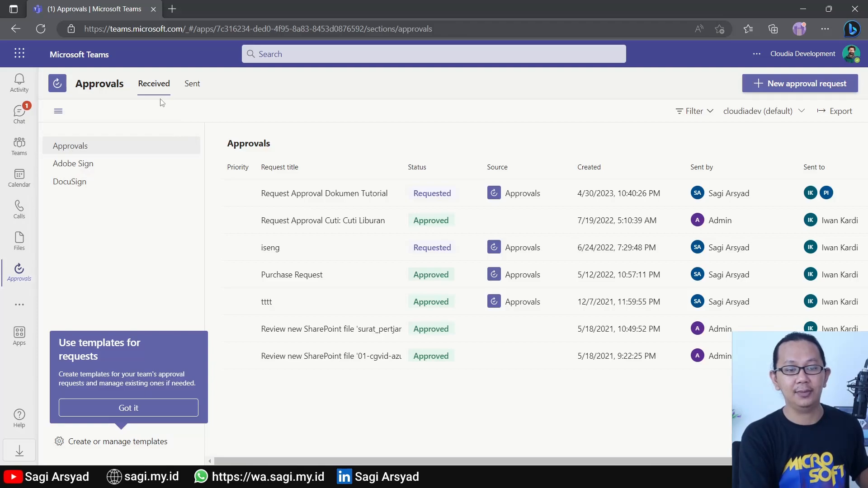
Step: Open the received request "Request Approval Dokumen Tutorial", view its attachment tutoria-barul.pdf, and return to the request
left_click(317, 195)
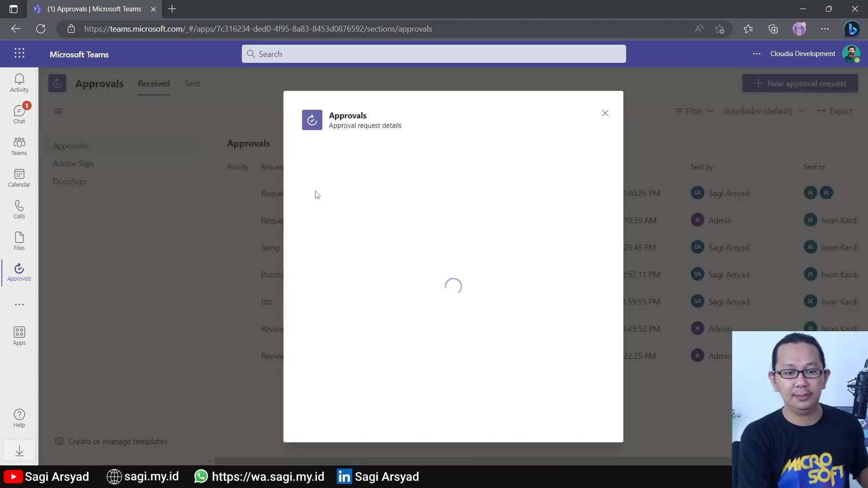
scroll(454, 235, "down", 1)
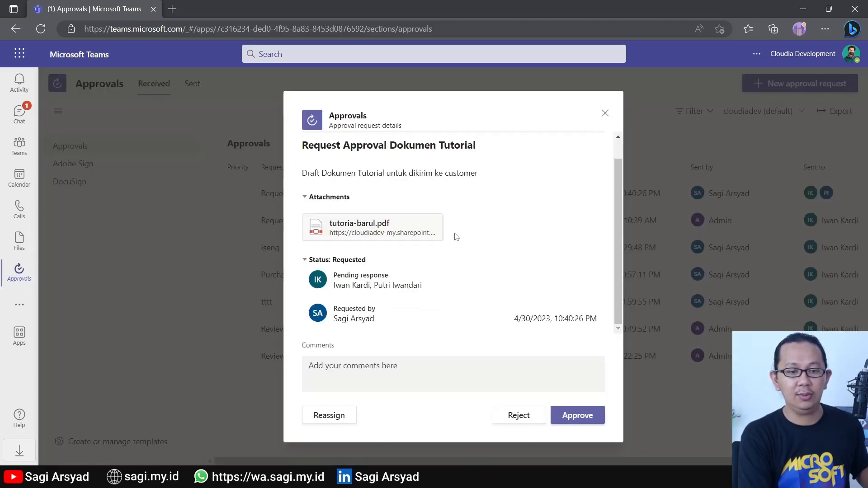
scroll(445, 255, "up", 1)
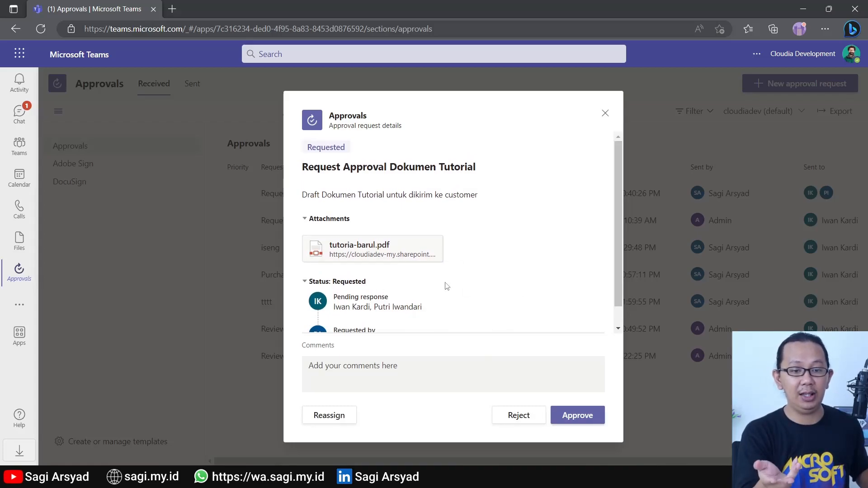
left_click(370, 251)
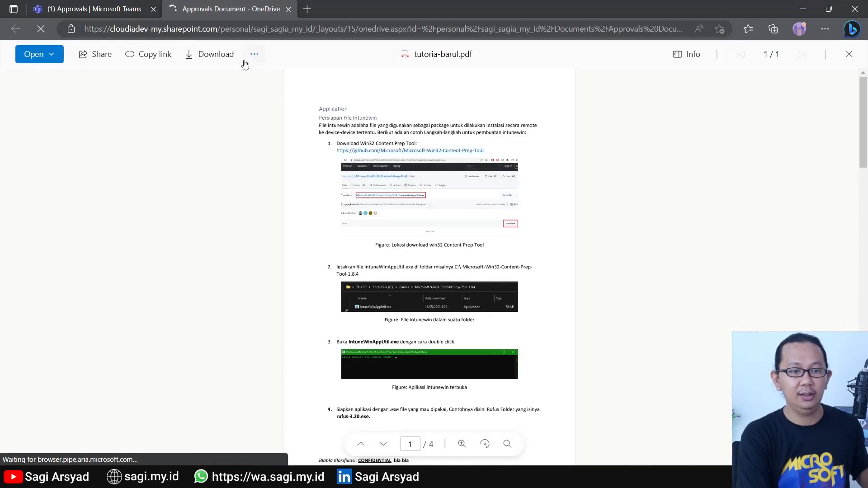
left_click(92, 4)
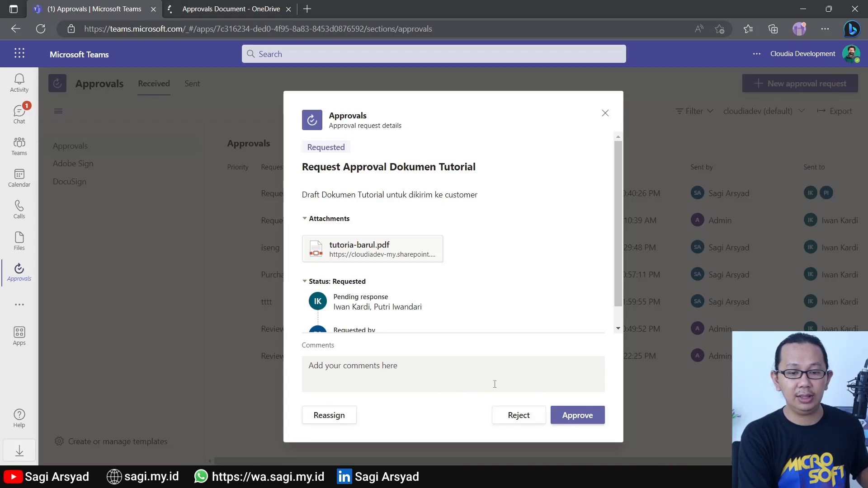
Step: Approve the request "Request Approval Dokumen Tutorial" with the comment "ini sudah oke"
left_click(514, 382)
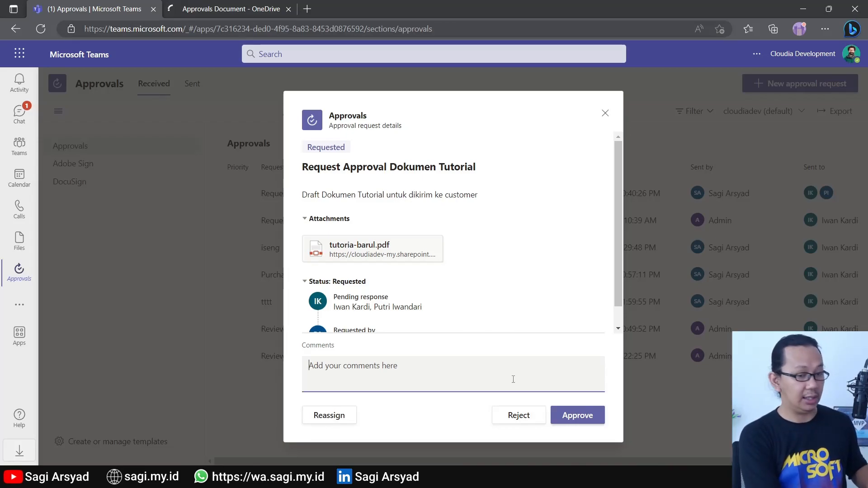
type("ini sudah oke")
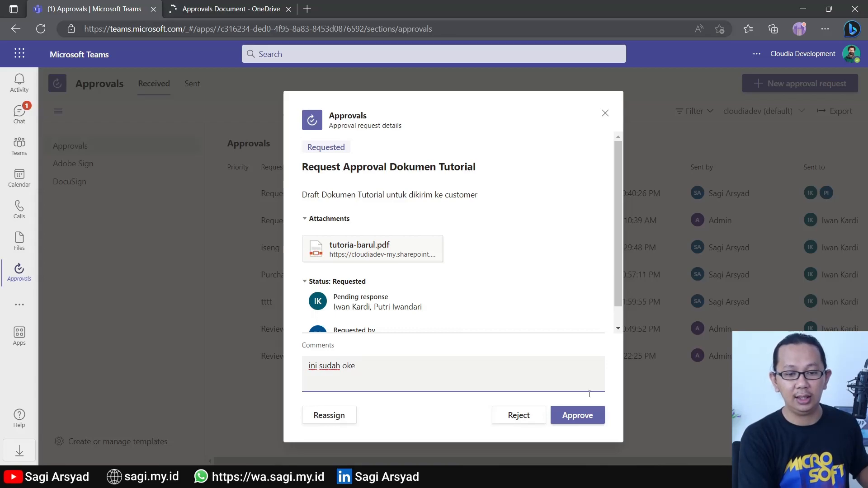
left_click(599, 417)
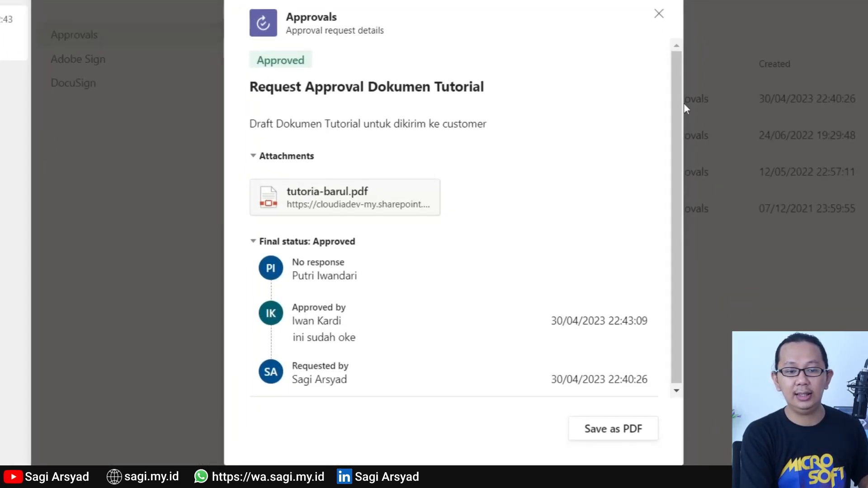
Step: Check the requested and approved timestamps in the approved request's details and save the request as PDF
scroll(522, 194, "down", 1)
left_click_drag(545, 375, 656, 383)
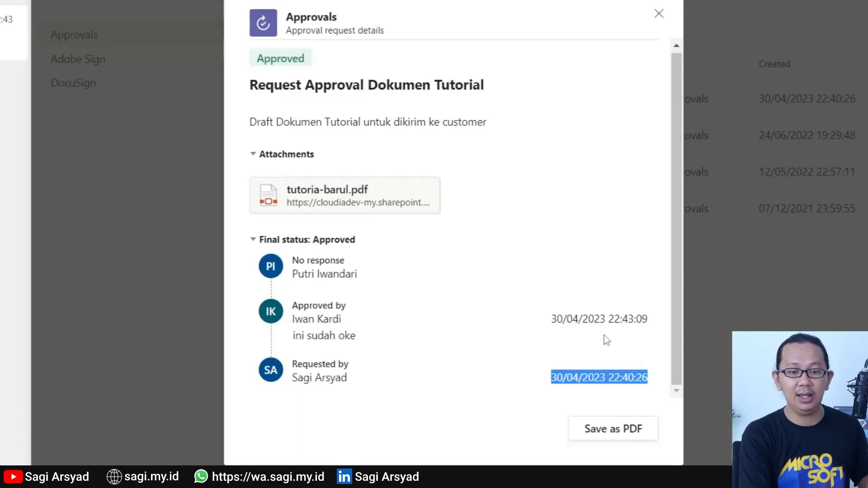
left_click(575, 324)
left_click_drag(552, 319, 643, 324)
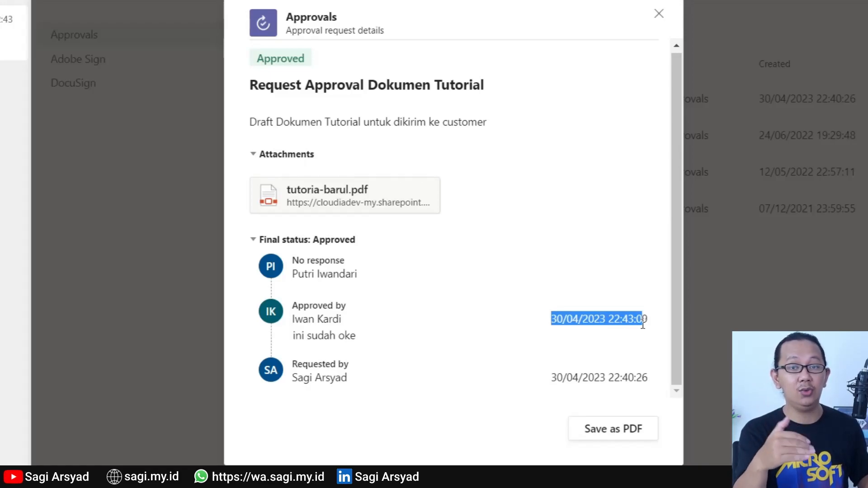
left_click(591, 245)
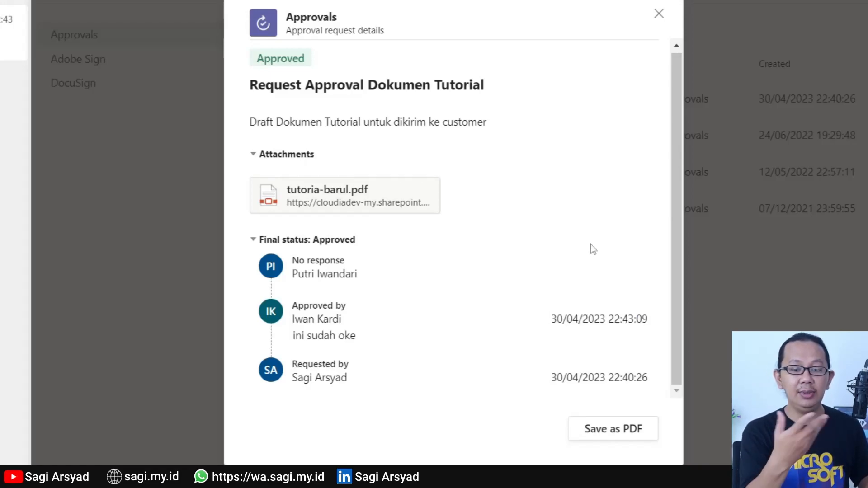
left_click(622, 441)
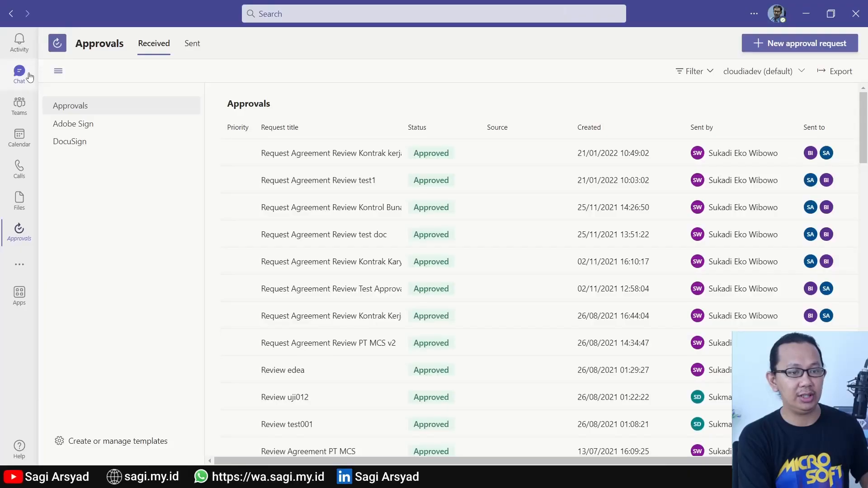
Step: In the requester's Teams session, open the chat with the approver and start a new approval request from that chat
left_click(28, 75)
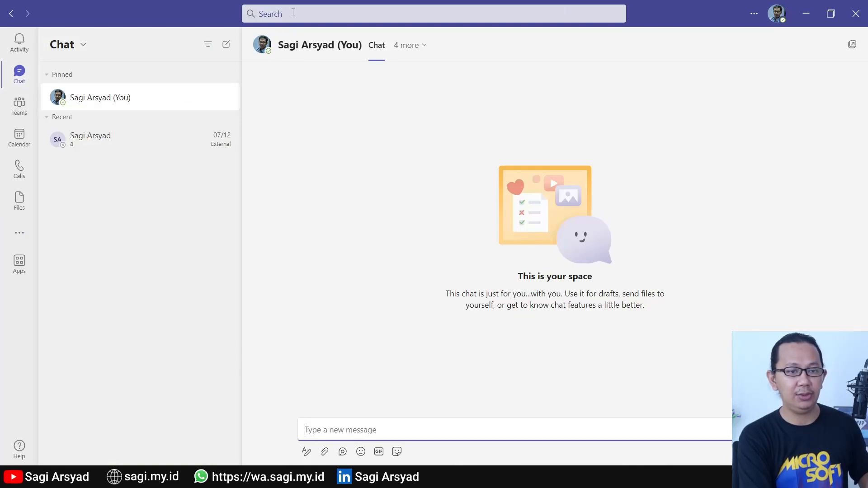
left_click(293, 12)
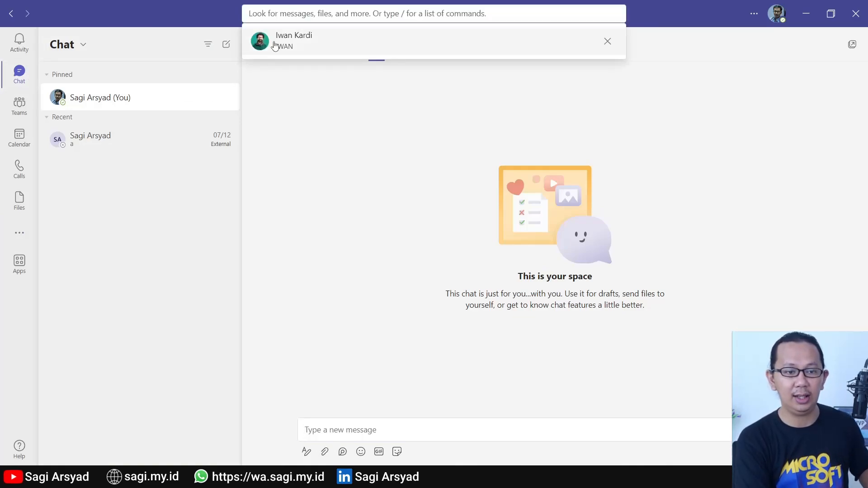
left_click(286, 50)
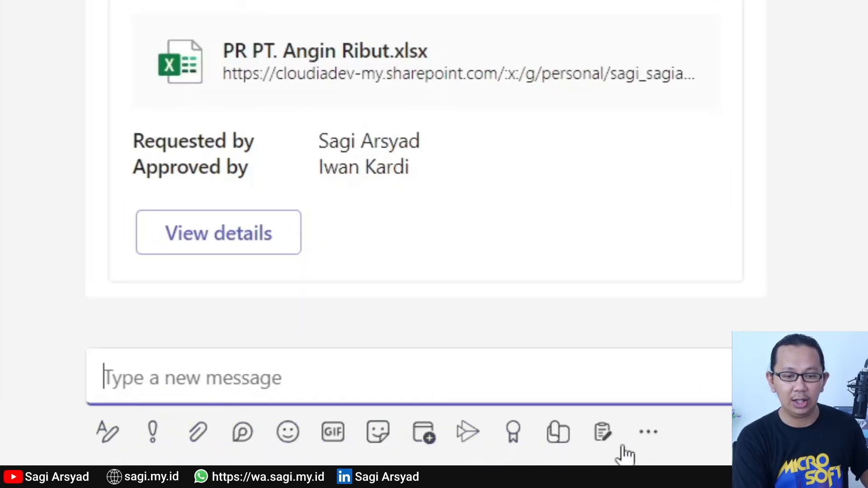
left_click(649, 446)
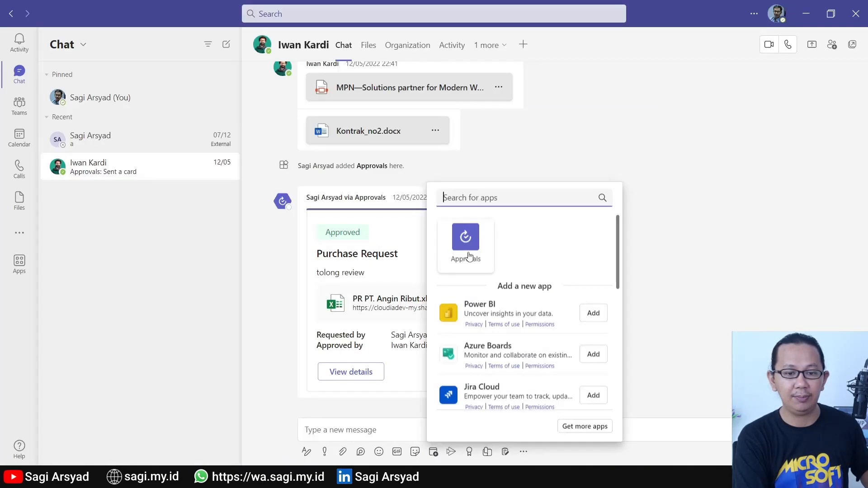
left_click(466, 244)
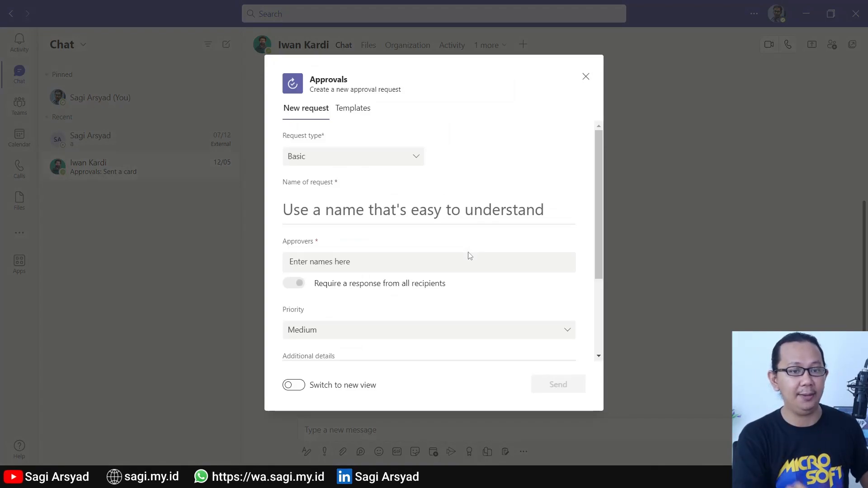
Step: Name the request "Request Approval Dokumen Tutorial" and add the chat partner as its approver
left_click(384, 216)
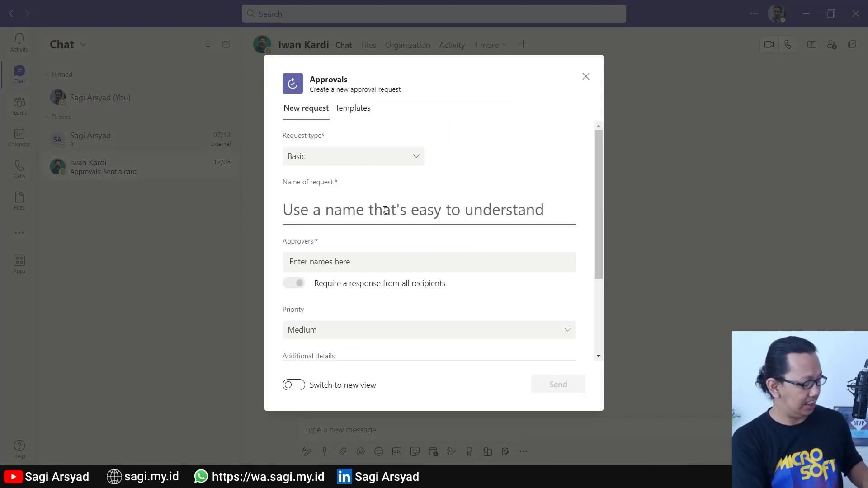
type("Request Approval Dokumen Tutorial")
left_click(306, 261)
type("Iwan")
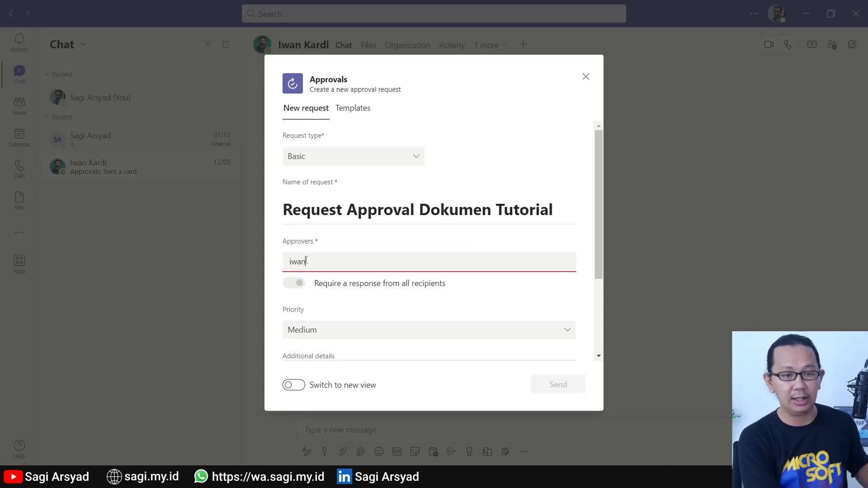
left_click(320, 313)
Step: Enter "ini update" as the additional details of the chat's approval request
scroll(393, 287, "down", 3)
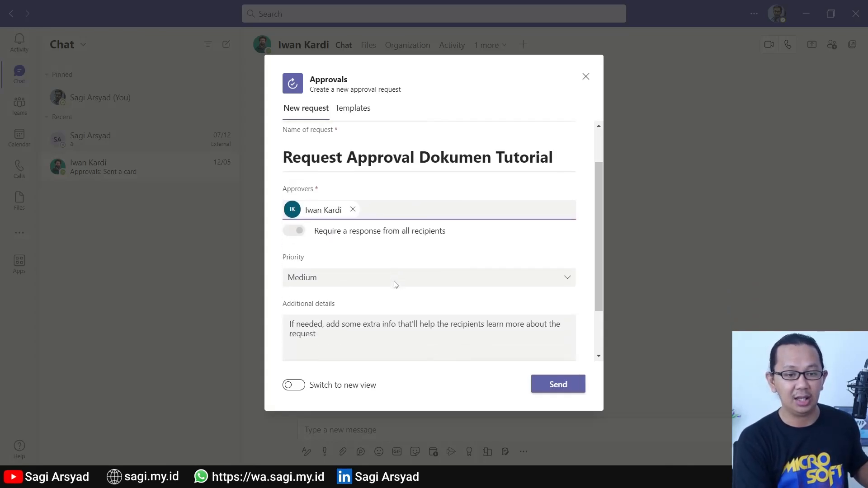
left_click(365, 277)
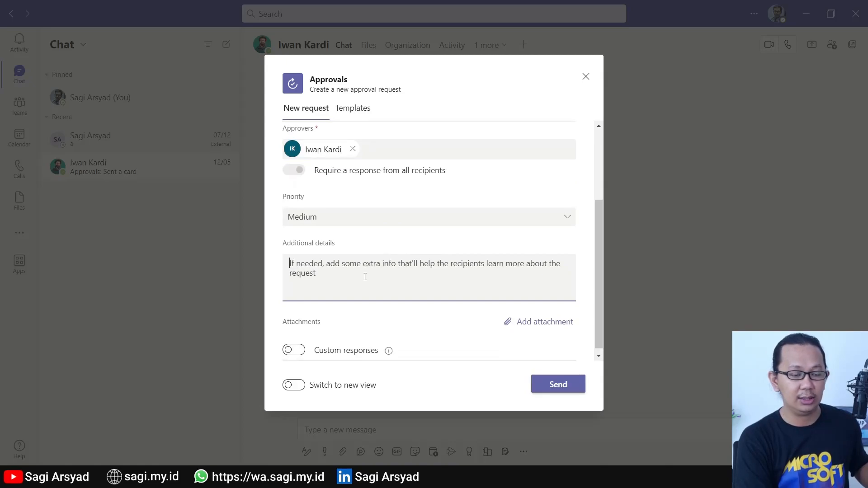
type("ini ")
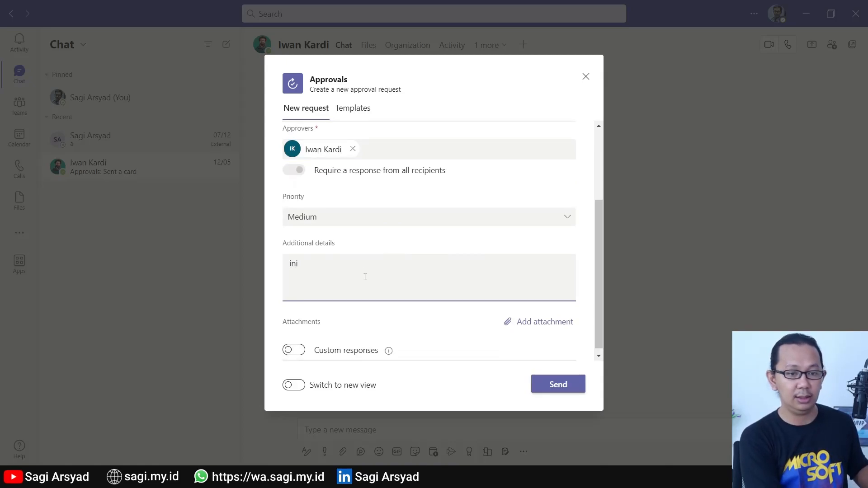
type("update")
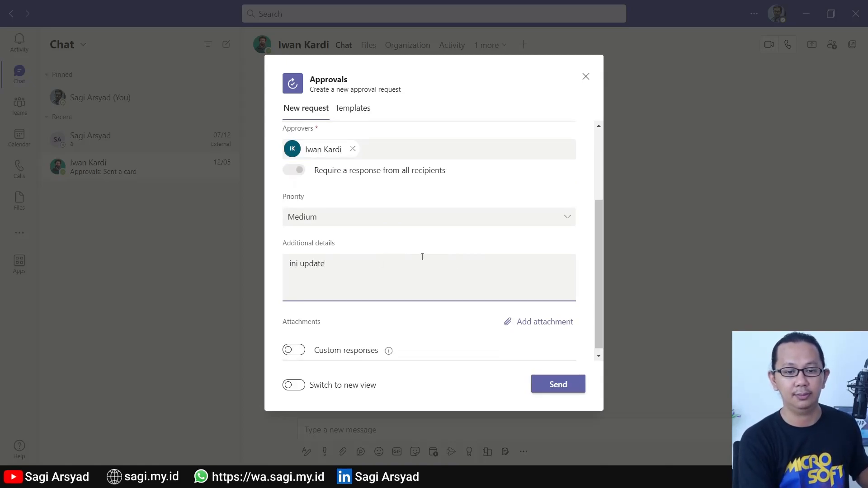
Step: Attach tutoria-barul.pdf from the computer, replacing the existing file of that name, and send the approval request
left_click(528, 323)
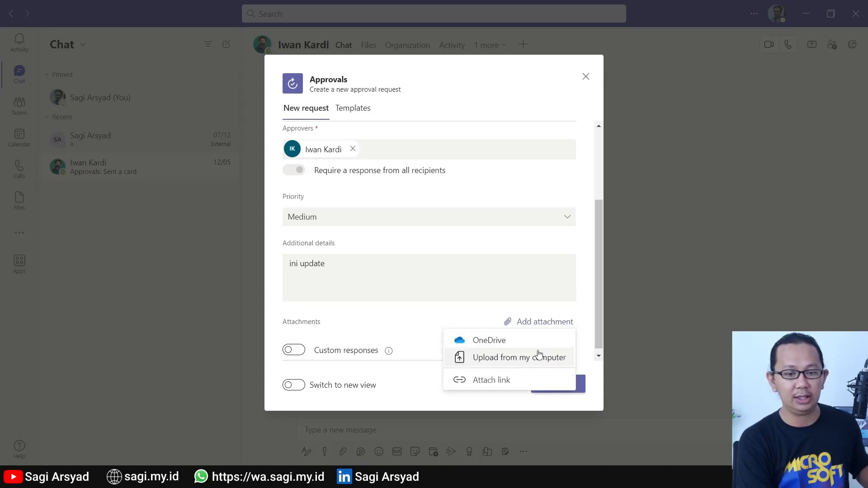
left_click(539, 357)
double_click(320, 161)
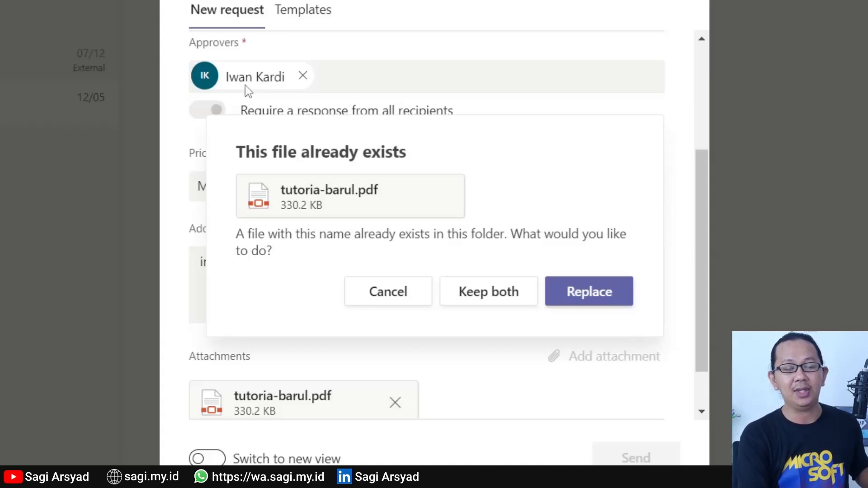
left_click(607, 291)
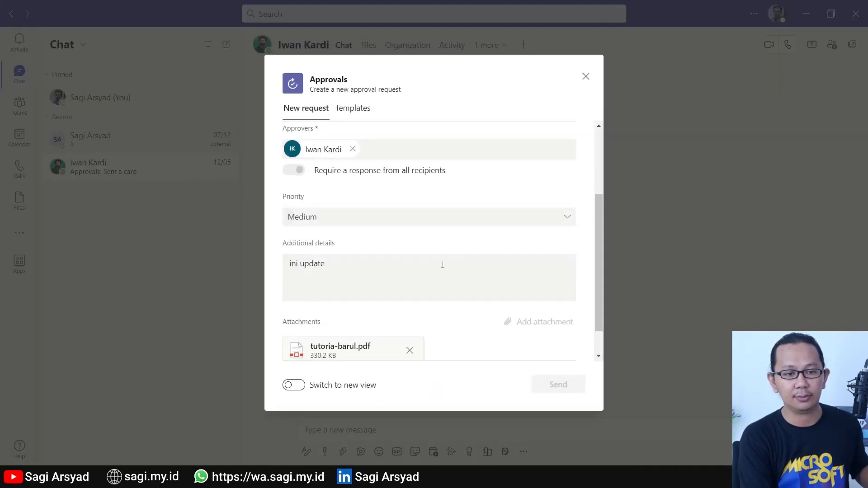
scroll(442, 265, "down", 1)
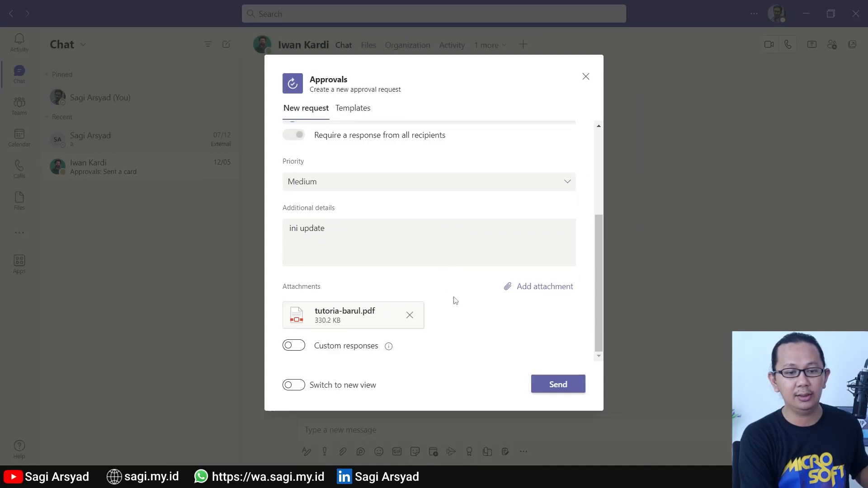
left_click(554, 388)
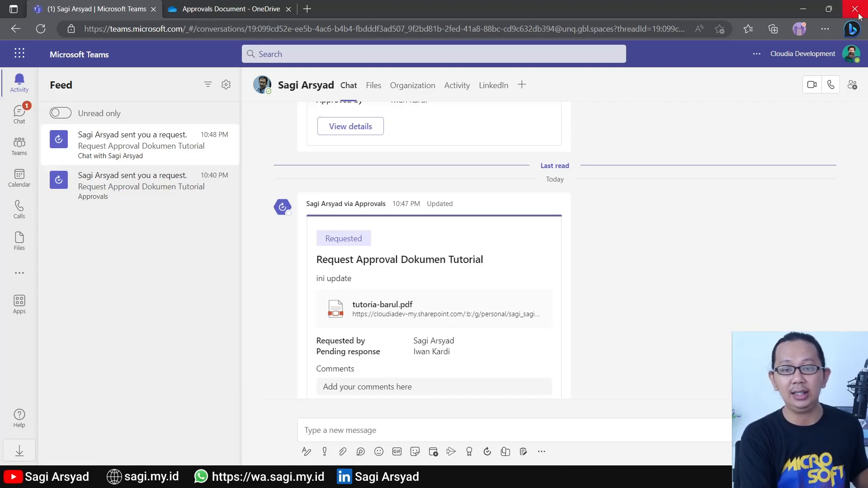
Step: In the approver's Teams session in the browser, view the signed-in account's details
left_click(812, 54)
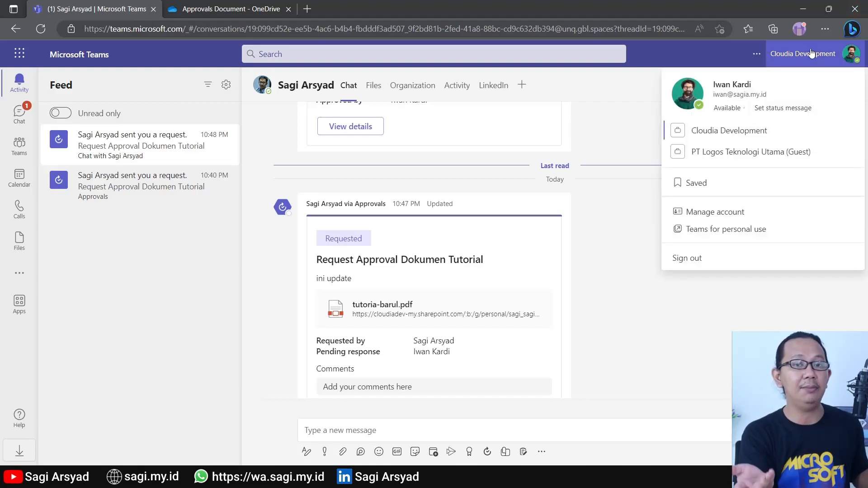
left_click(593, 269)
Step: Approve the request directly from its card in the chat with the comment "OKE silahkan dikirim"
scroll(583, 270, "down", 1)
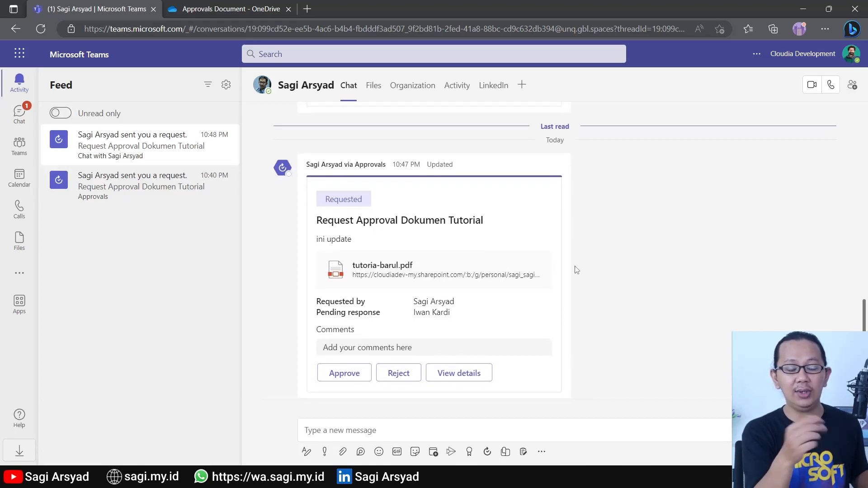
left_click(406, 350)
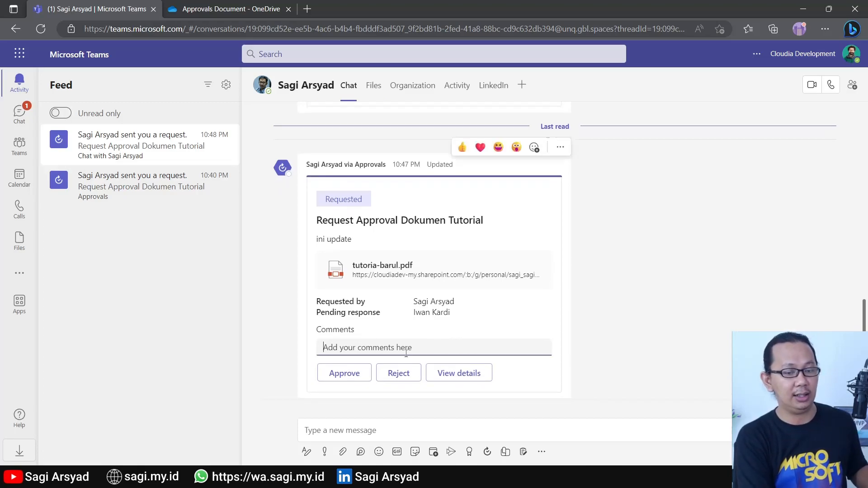
type("OKE")
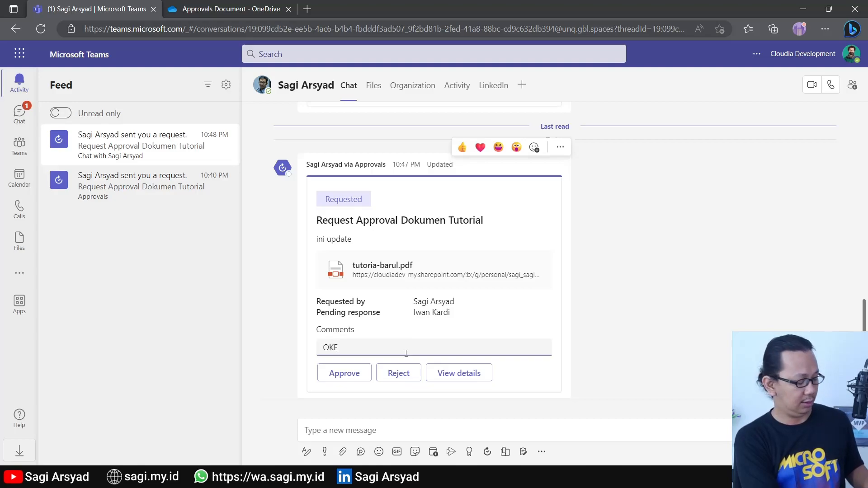
type(" silahka")
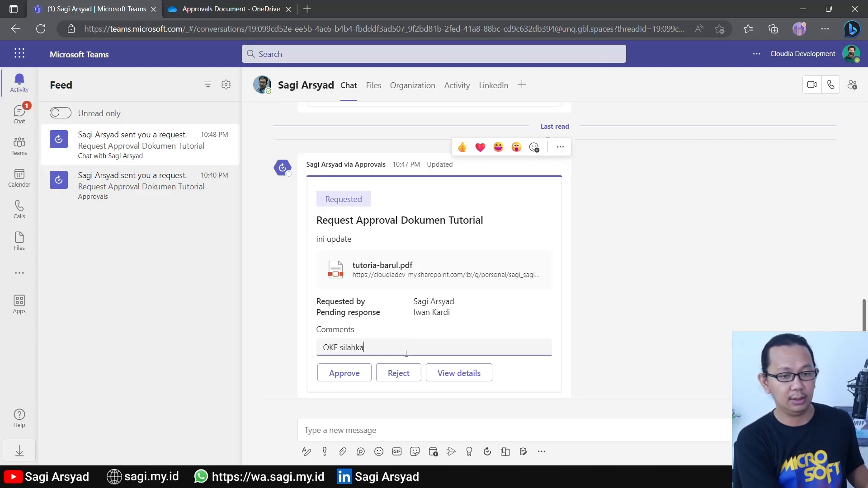
type("n dikirim")
left_click(488, 322)
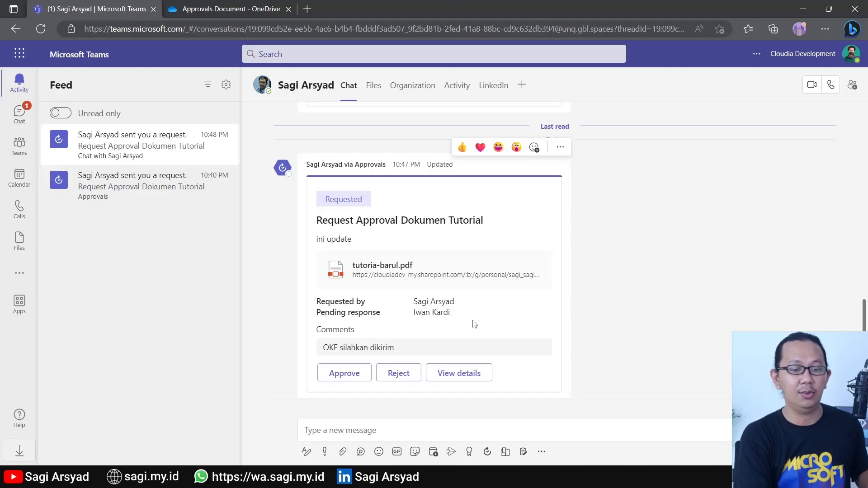
left_click(357, 379)
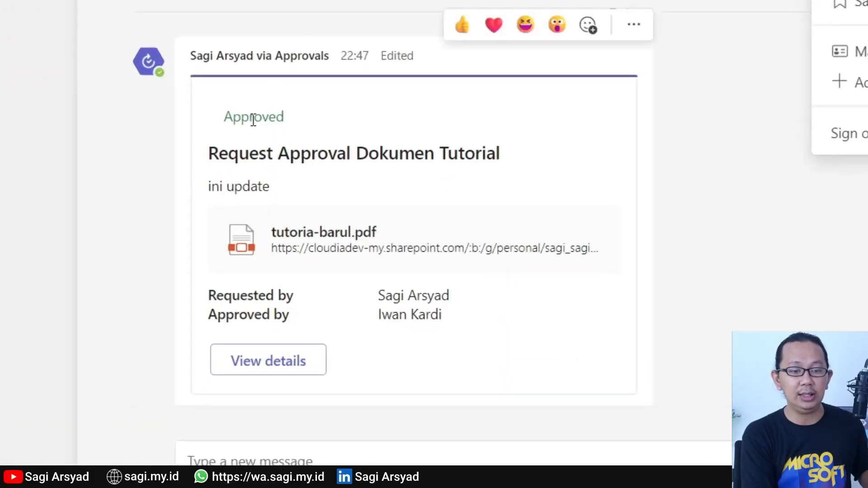
Step: In the requester's chat, check the status and approver on the request card and open the request's details
double_click(253, 119)
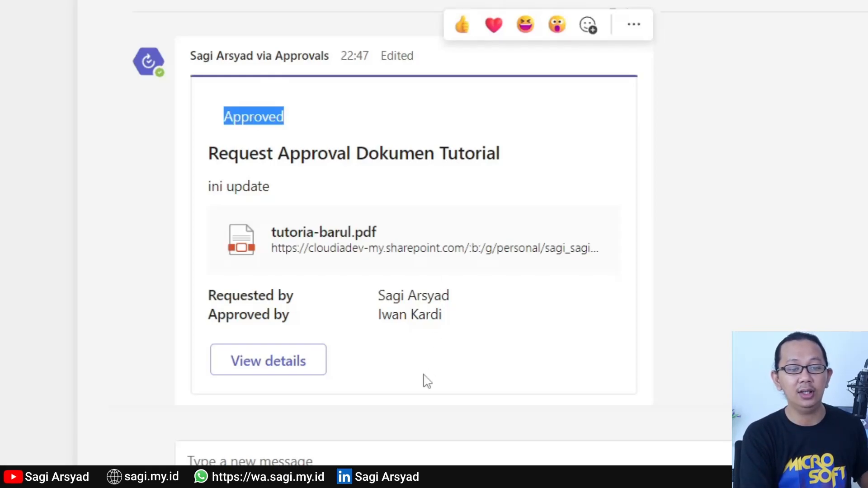
left_click(421, 355)
left_click_drag(378, 316, 464, 329)
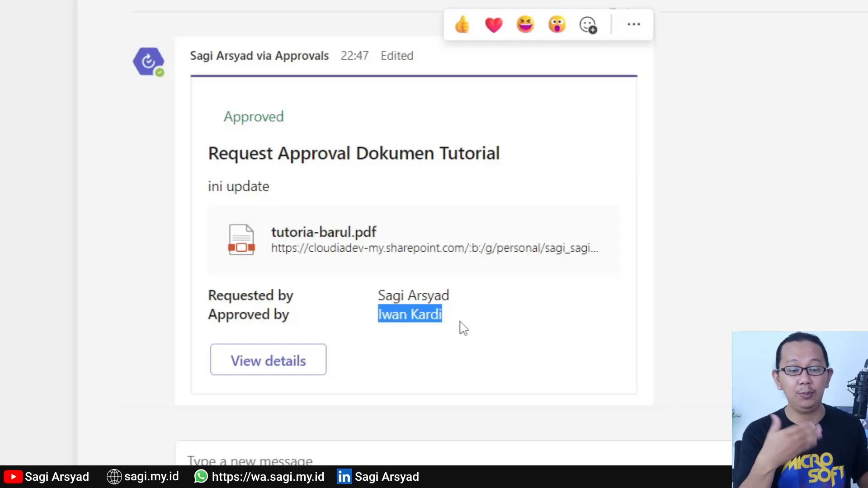
left_click(306, 373)
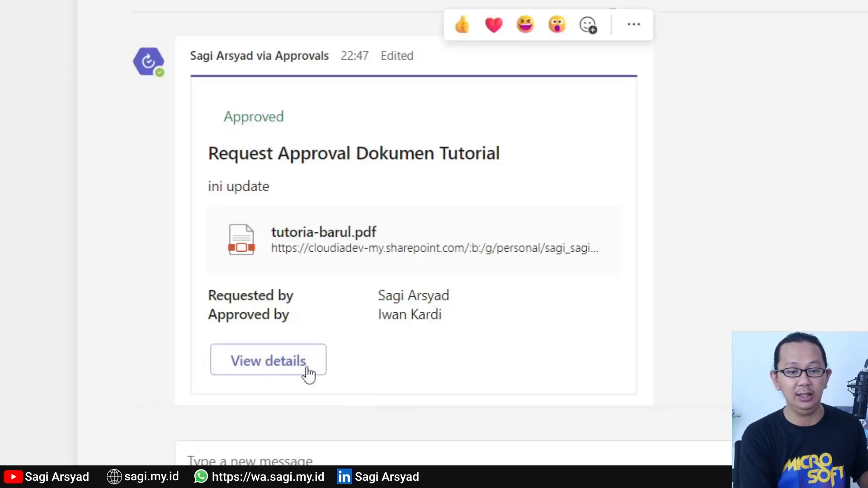